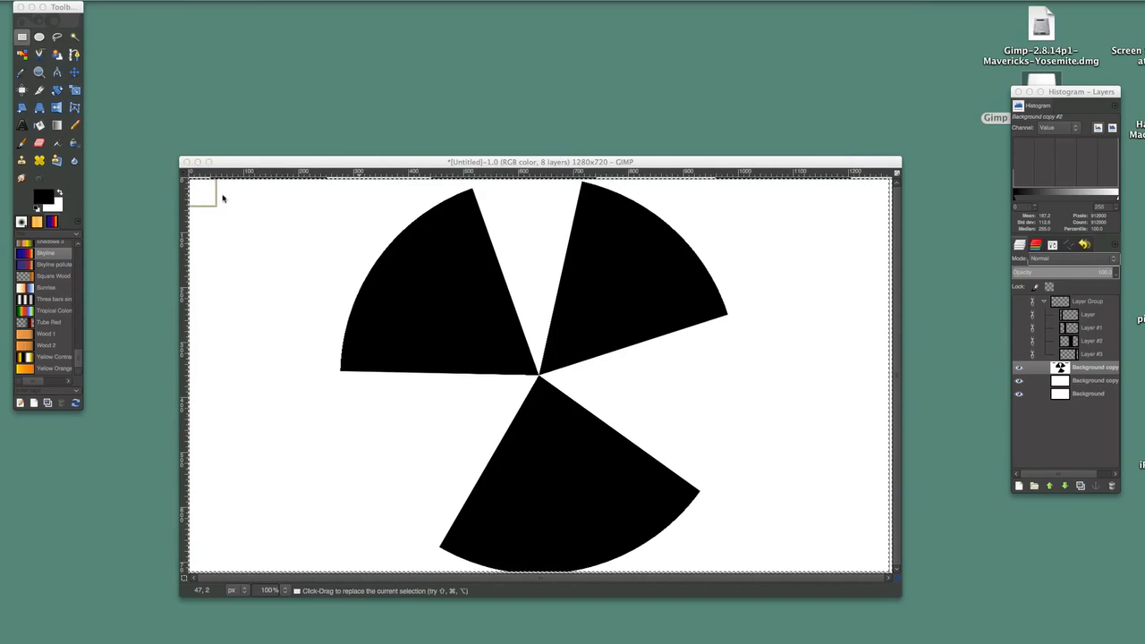
Step: Close the untitled wedge image without saving its changes and create a new blank 1280 x 720 pixel image
left_click(187, 162)
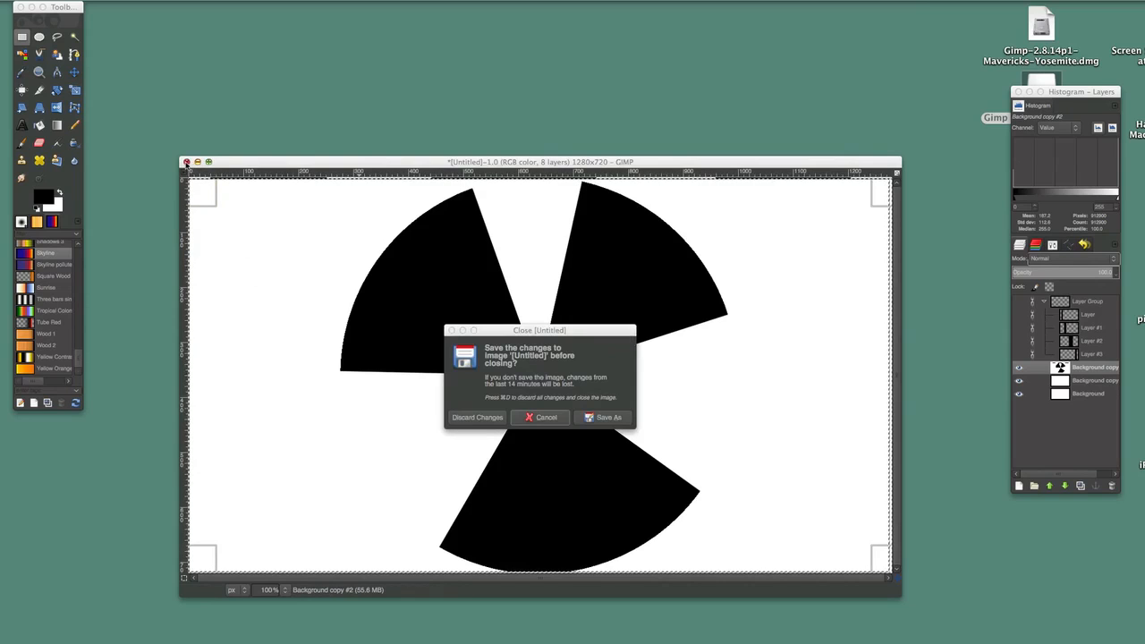
left_click(474, 418)
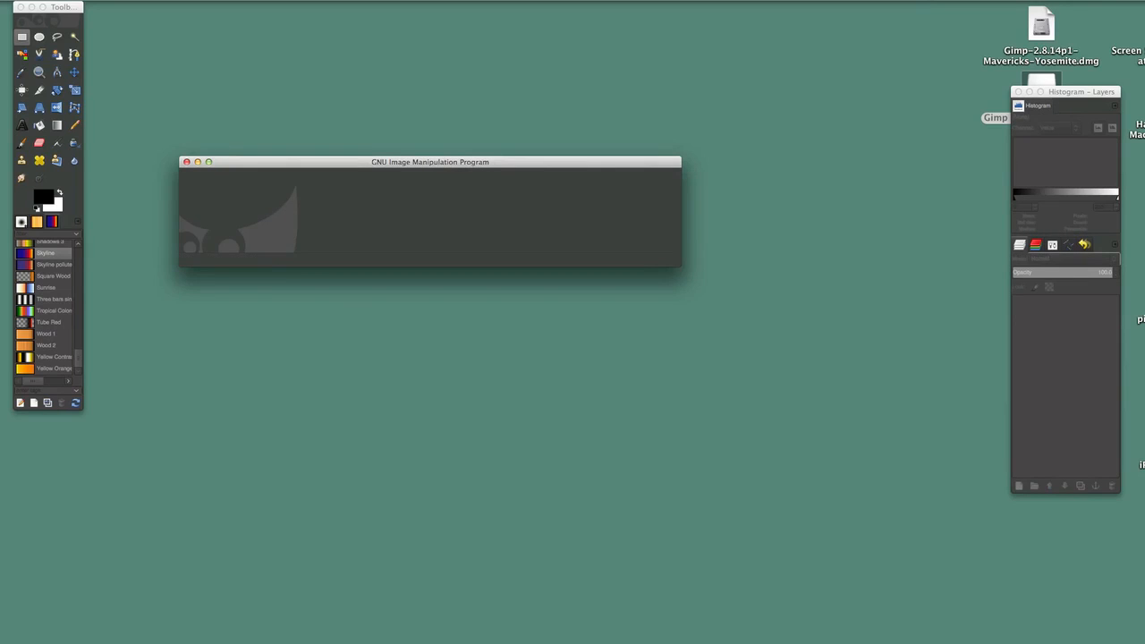
left_click(3, 1)
left_click(7, 8)
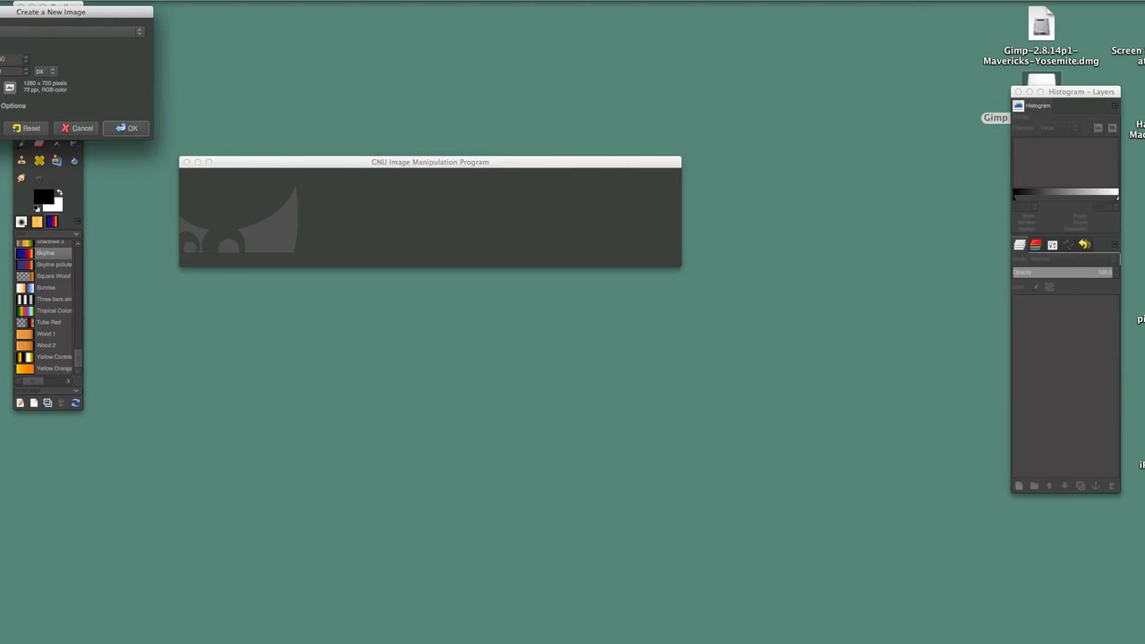
left_click(129, 130)
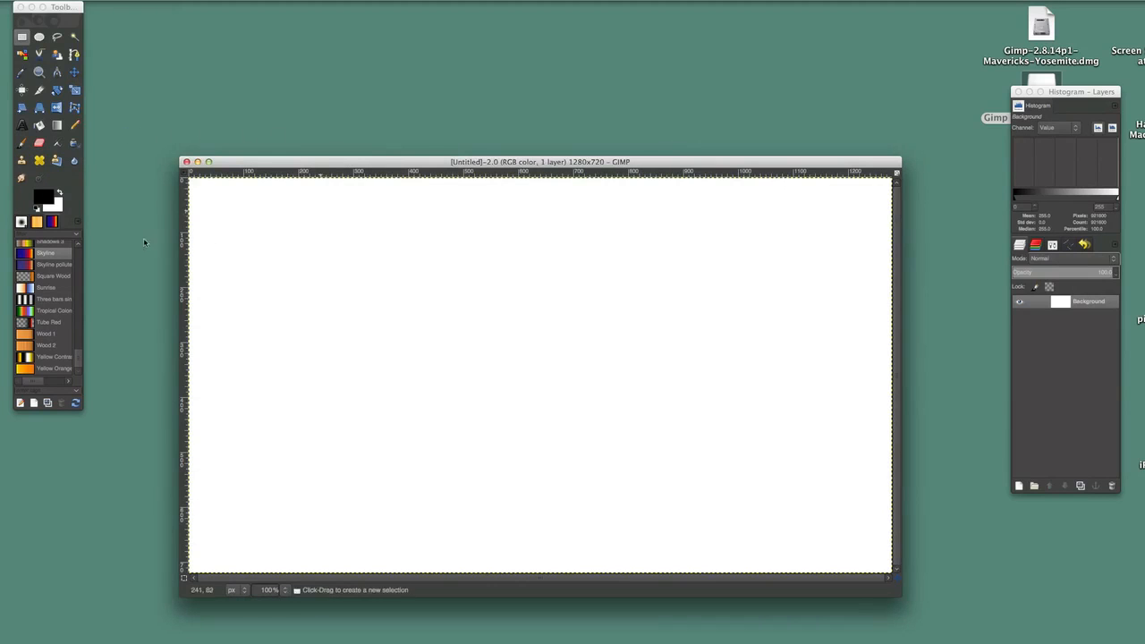
Step: Select a full-height rectangle about 280 px wide, starting about 84 px from the canvas's left edge, and fill it with black
left_click(24, 38)
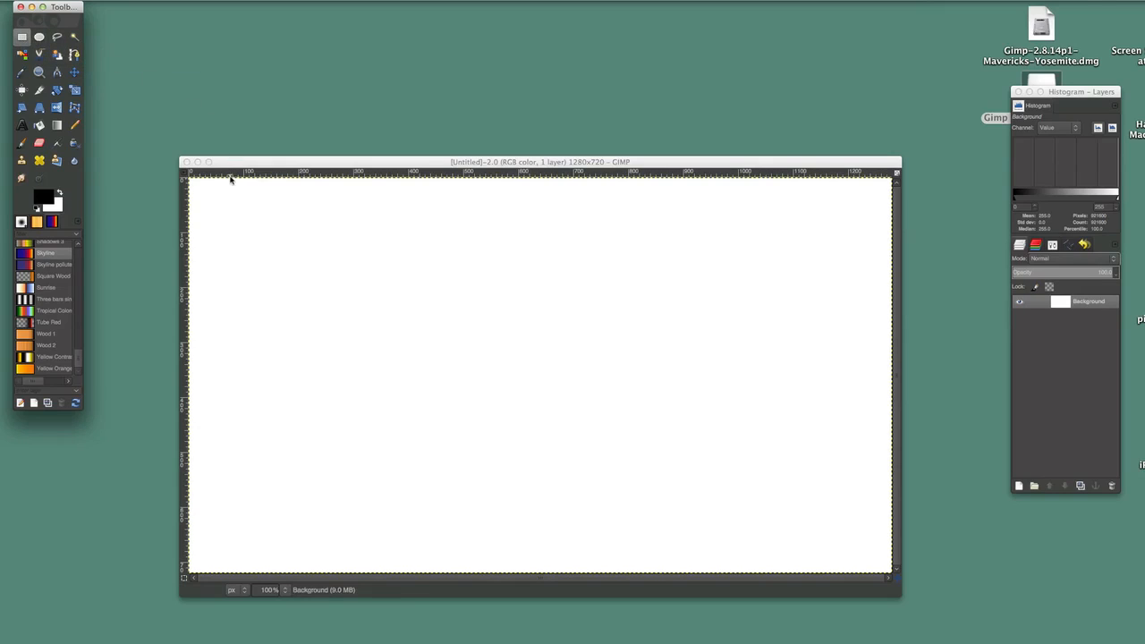
left_click_drag(230, 173, 256, 175)
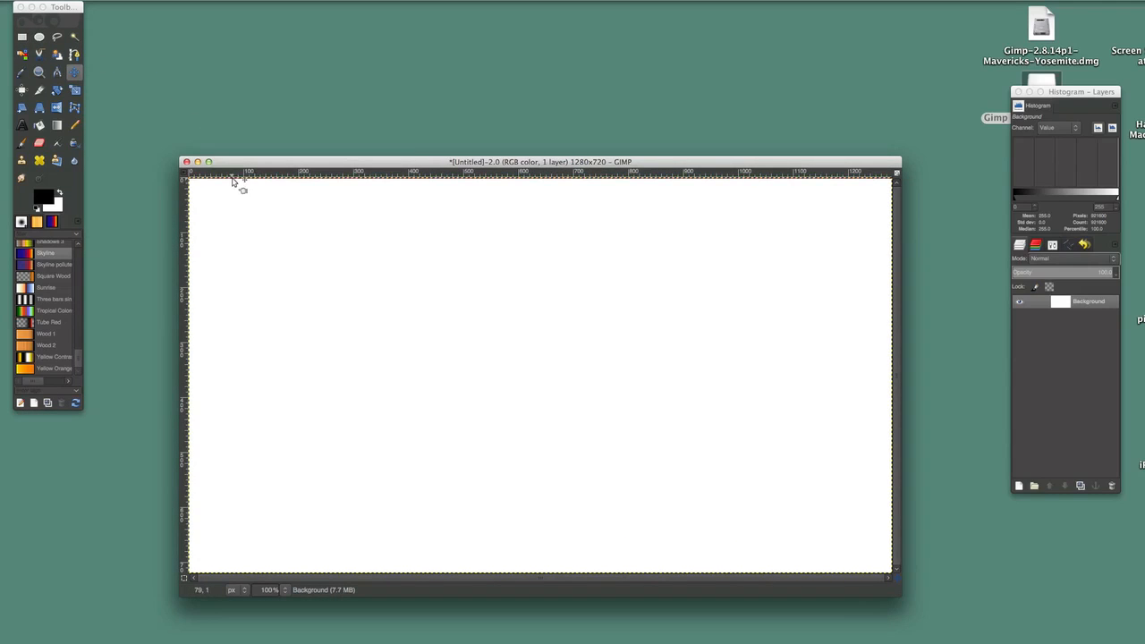
left_click(21, 36)
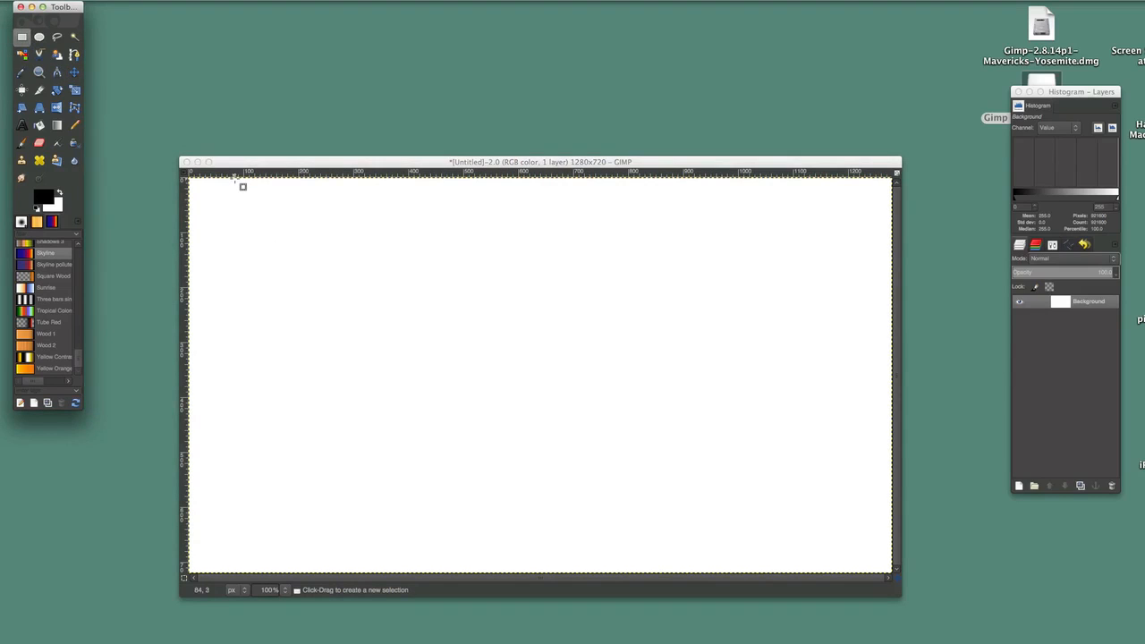
left_click_drag(234, 177, 379, 560)
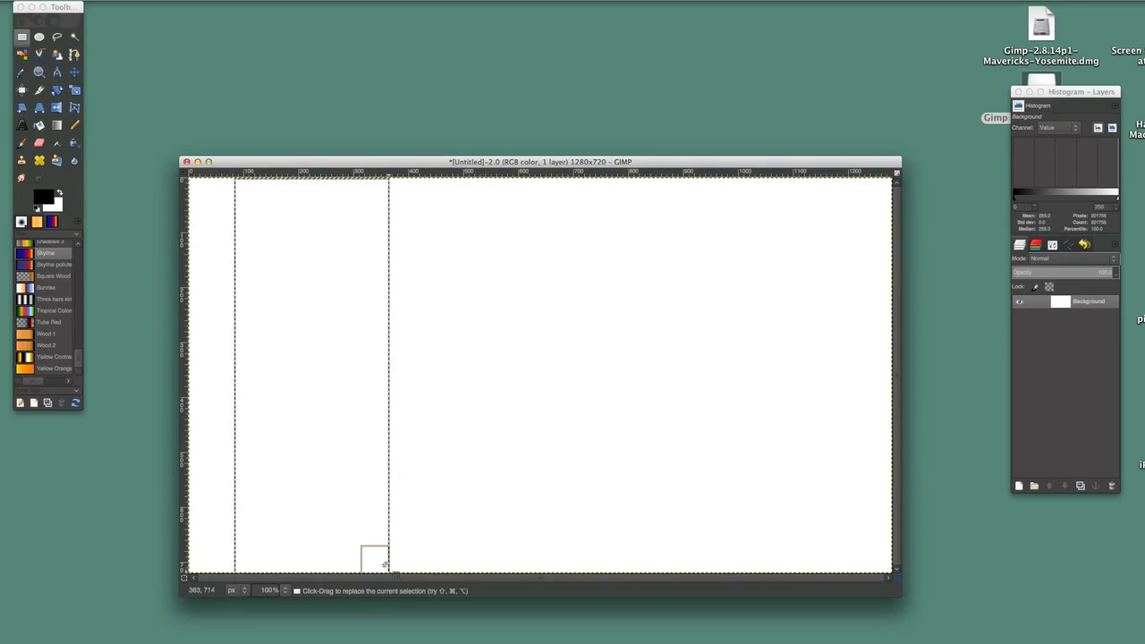
left_click(40, 125)
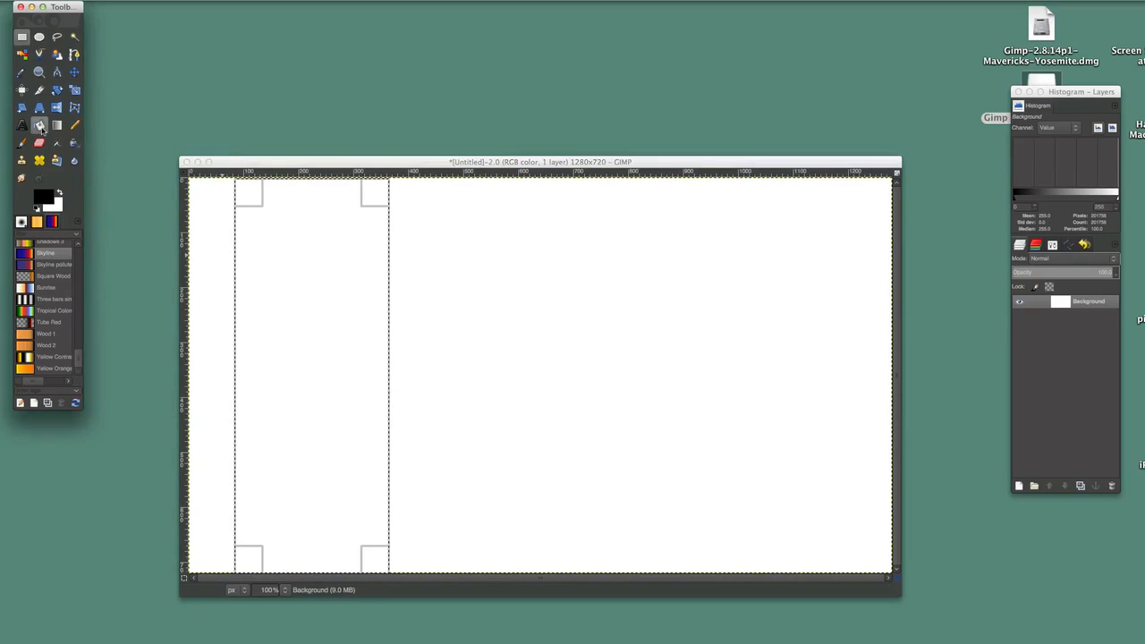
left_click(271, 248)
left_click(273, 250)
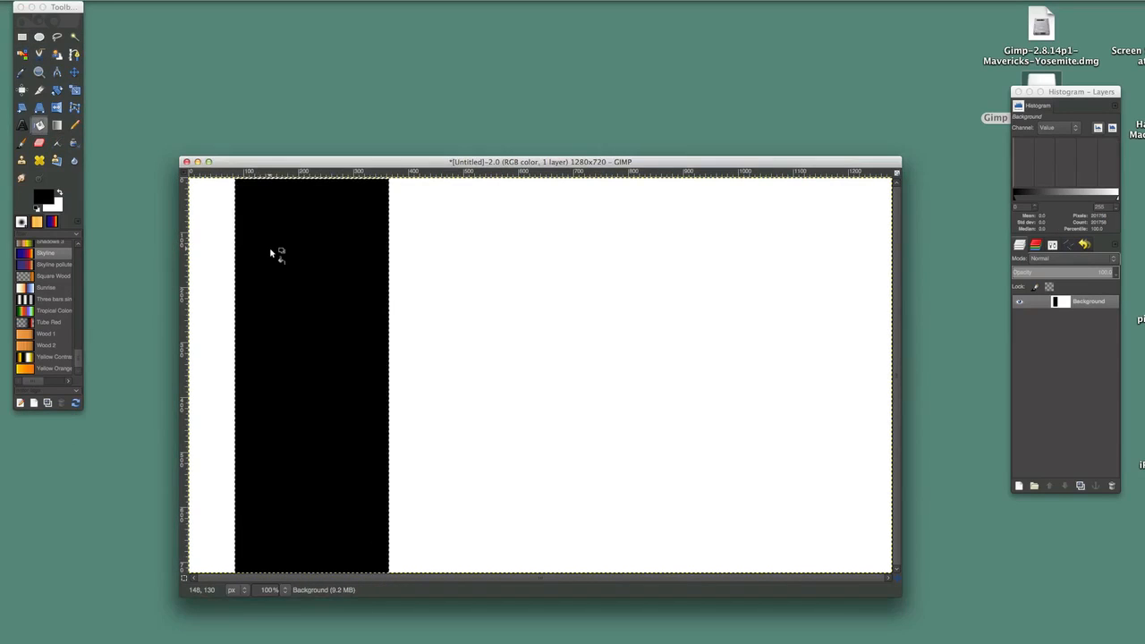
Step: Select a second full-height rectangle about 312 px wide near the middle of the canvas and fill it with black
left_click(24, 38)
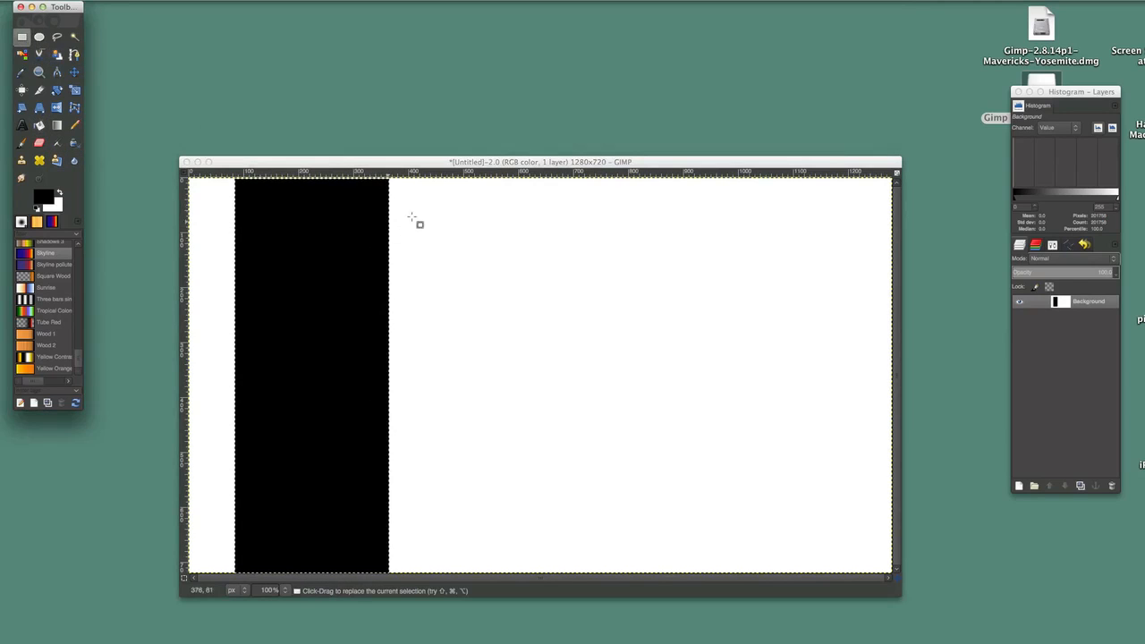
left_click_drag(491, 178, 667, 573)
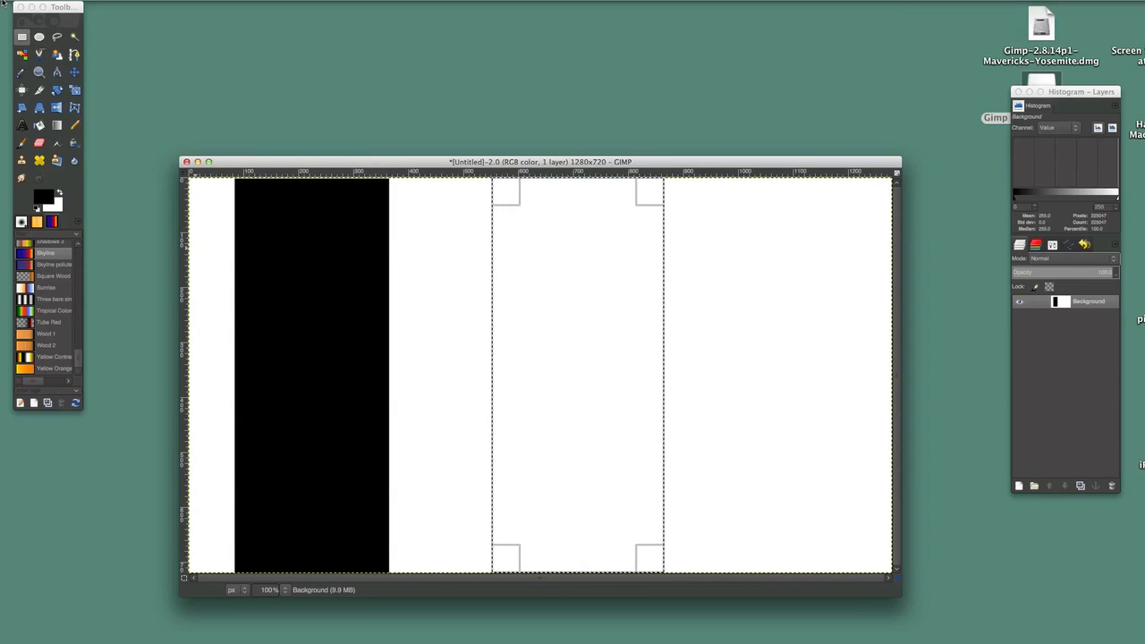
left_click(39, 125)
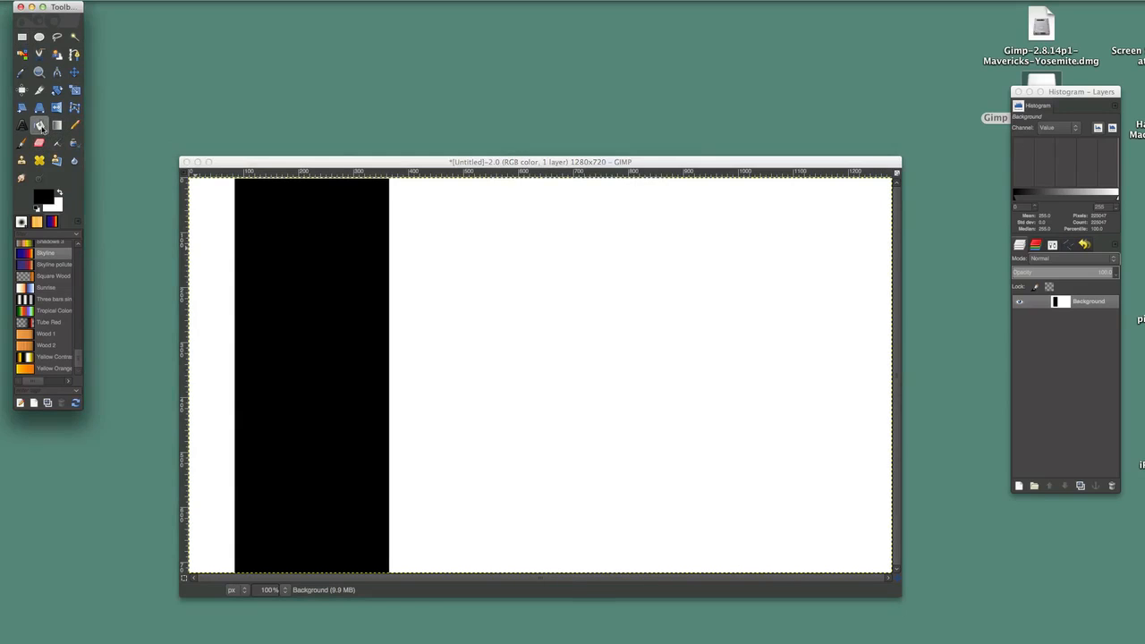
left_click(554, 280)
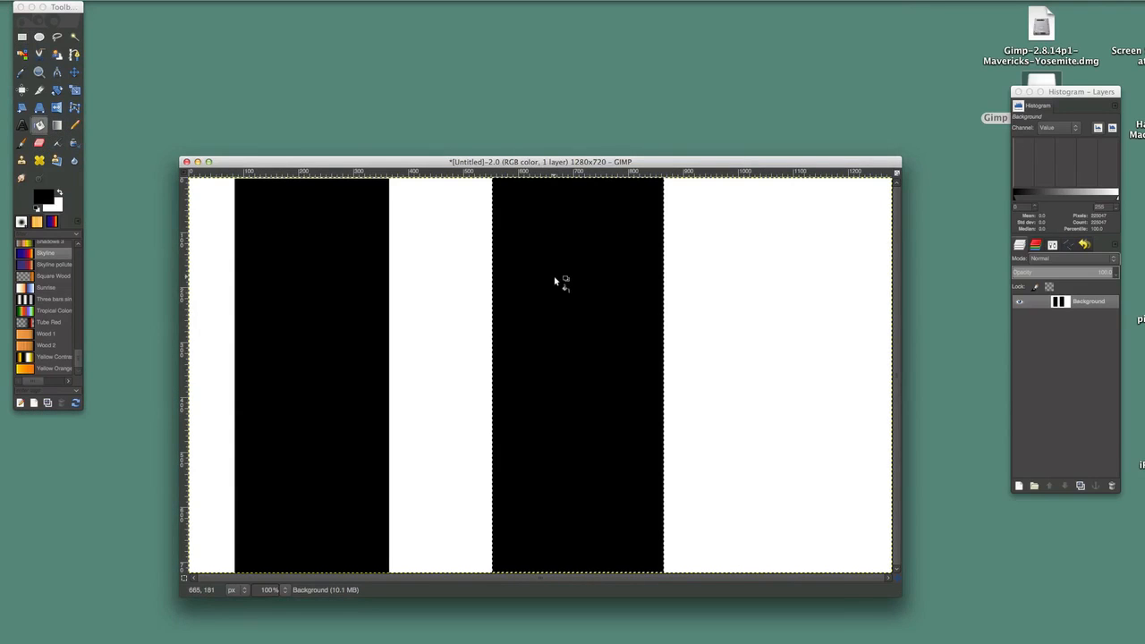
Step: Select a third full-height rectangle about 212 px wide near the canvas's right edge and fill it with black
left_click(20, 40)
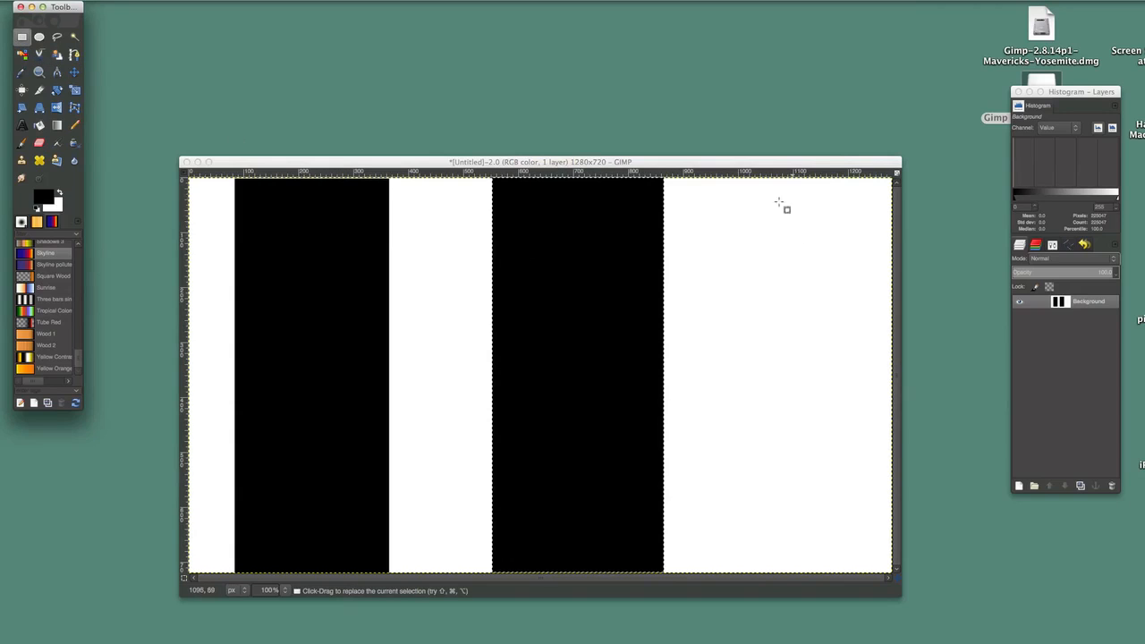
left_click_drag(754, 185, 866, 593)
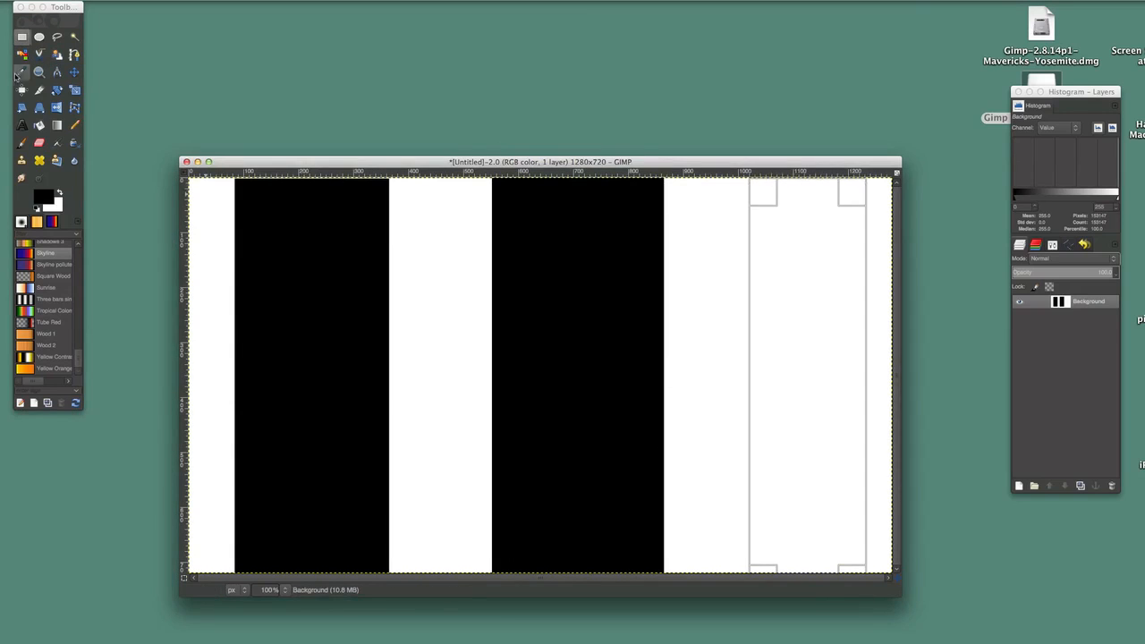
left_click(39, 125)
left_click(769, 284)
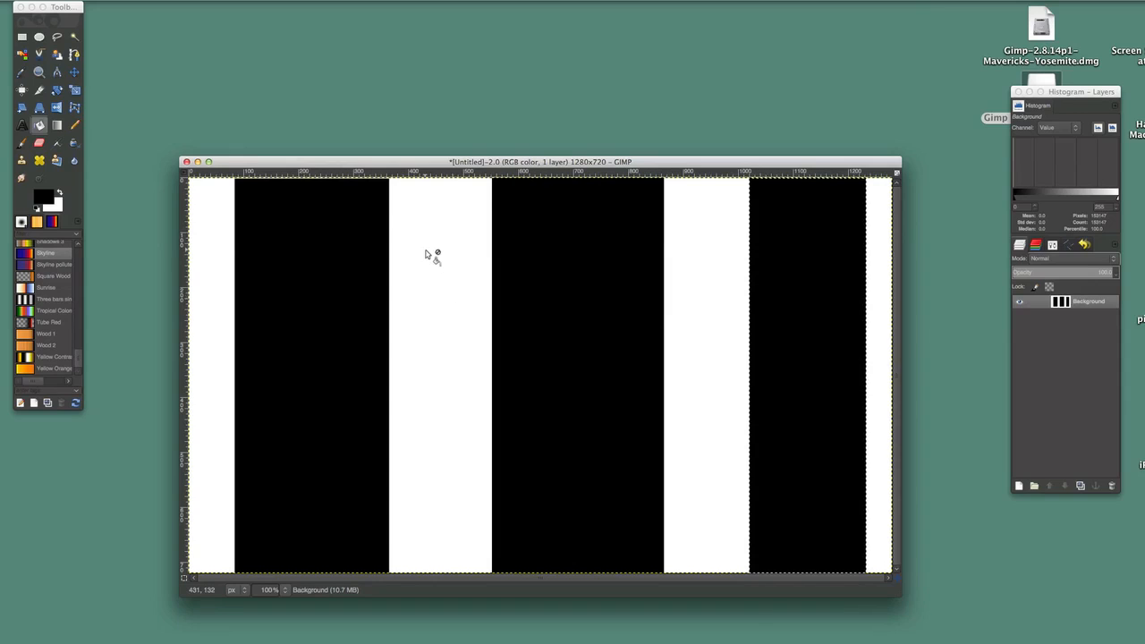
Step: Select the whole striped canvas and apply the Polar Coordinates filter with circle depth 100, offset angle 0, Map from top and To polar
left_click(21, 37)
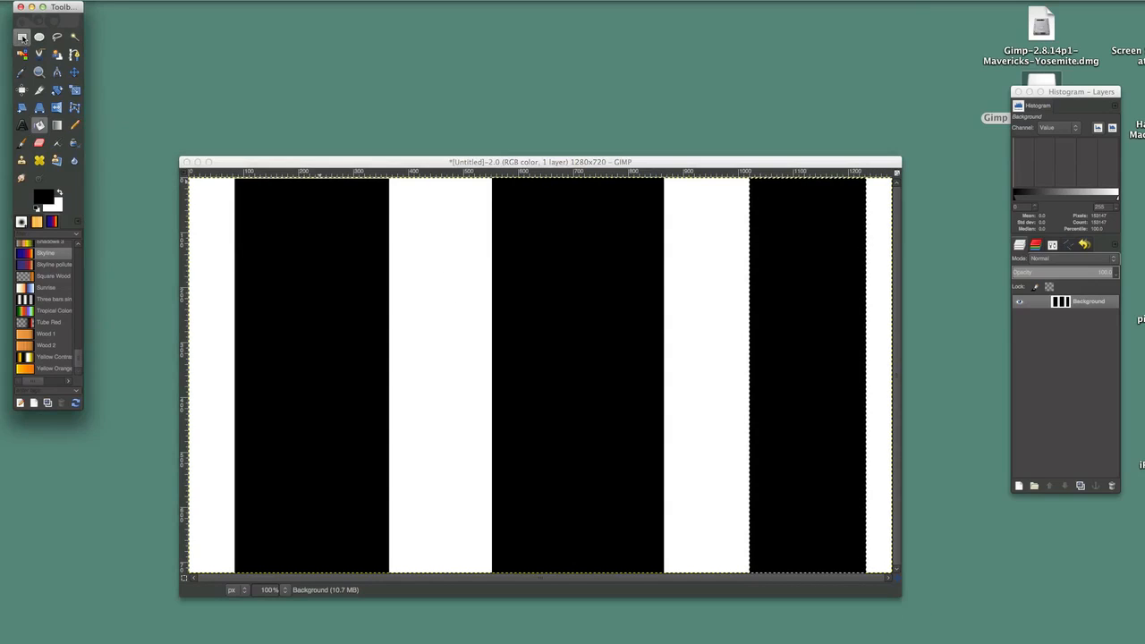
left_click_drag(189, 179, 900, 576)
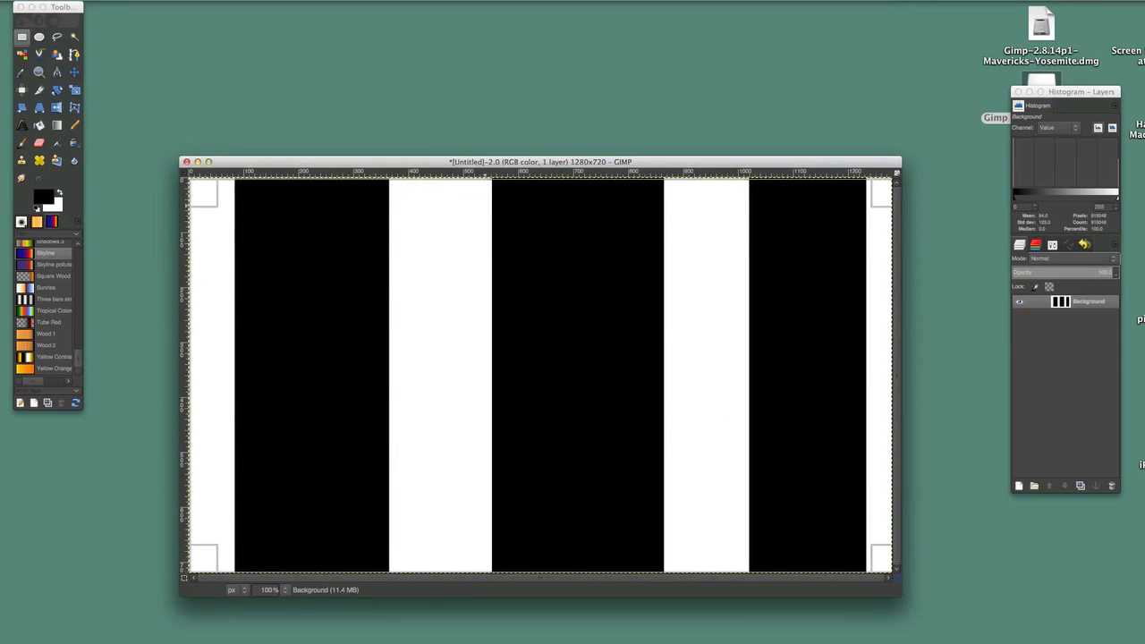
left_click(130, 3)
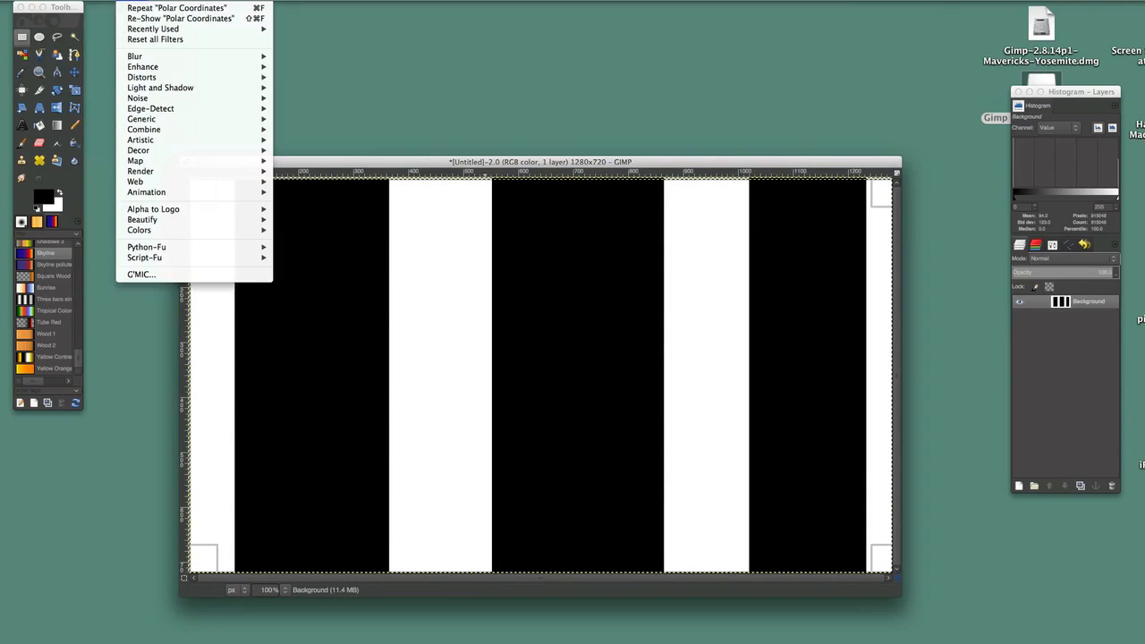
mouse_move(160, 77)
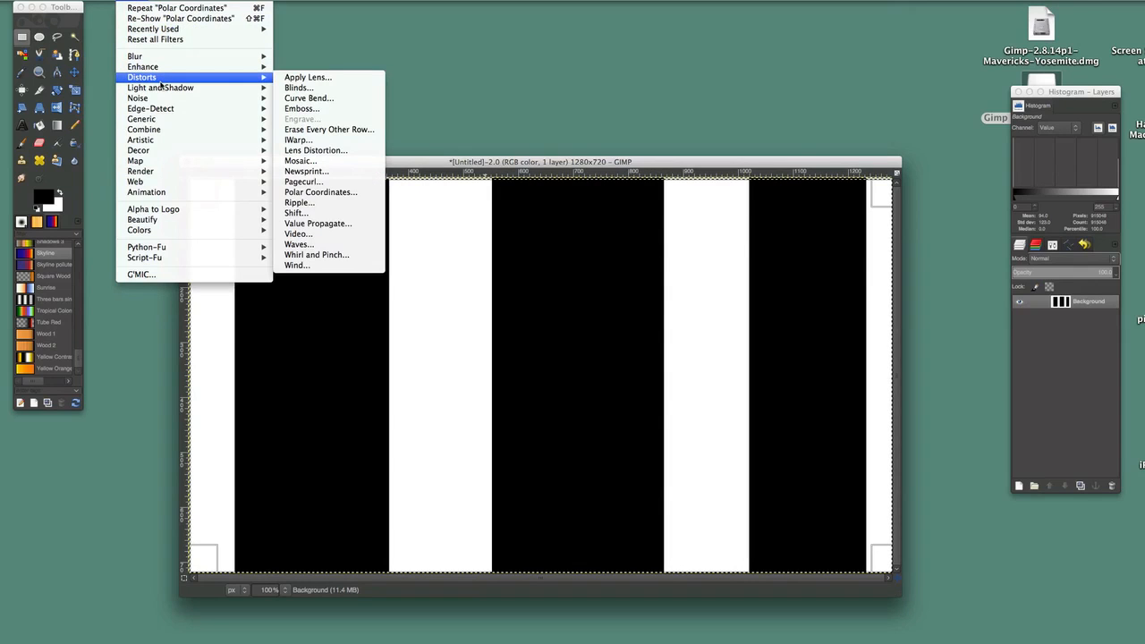
mouse_move(163, 100)
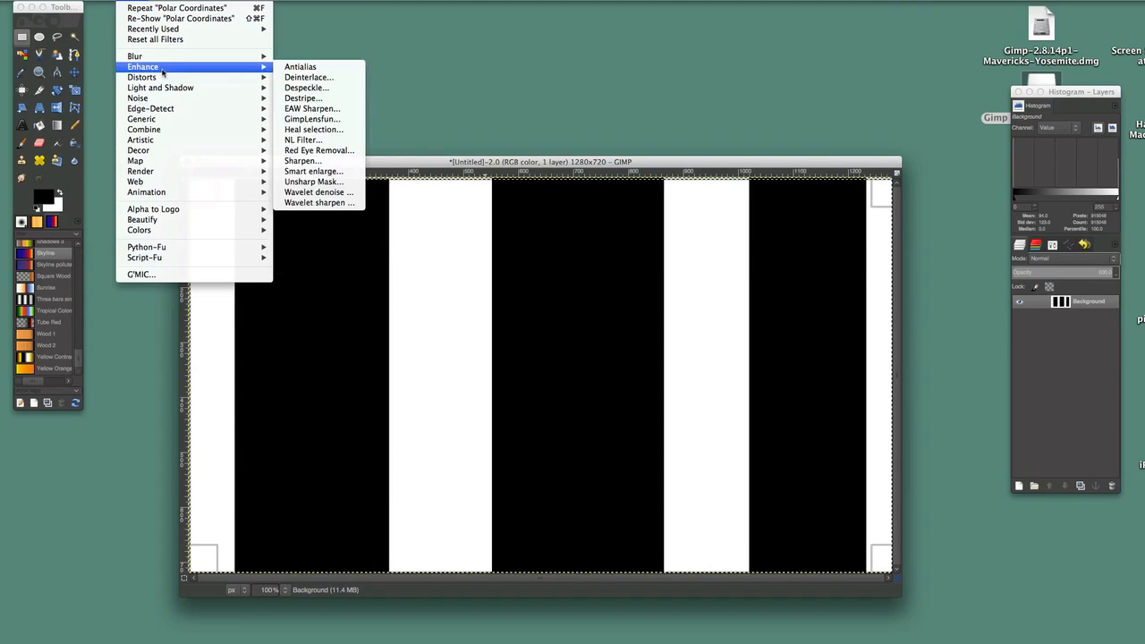
mouse_move(164, 144)
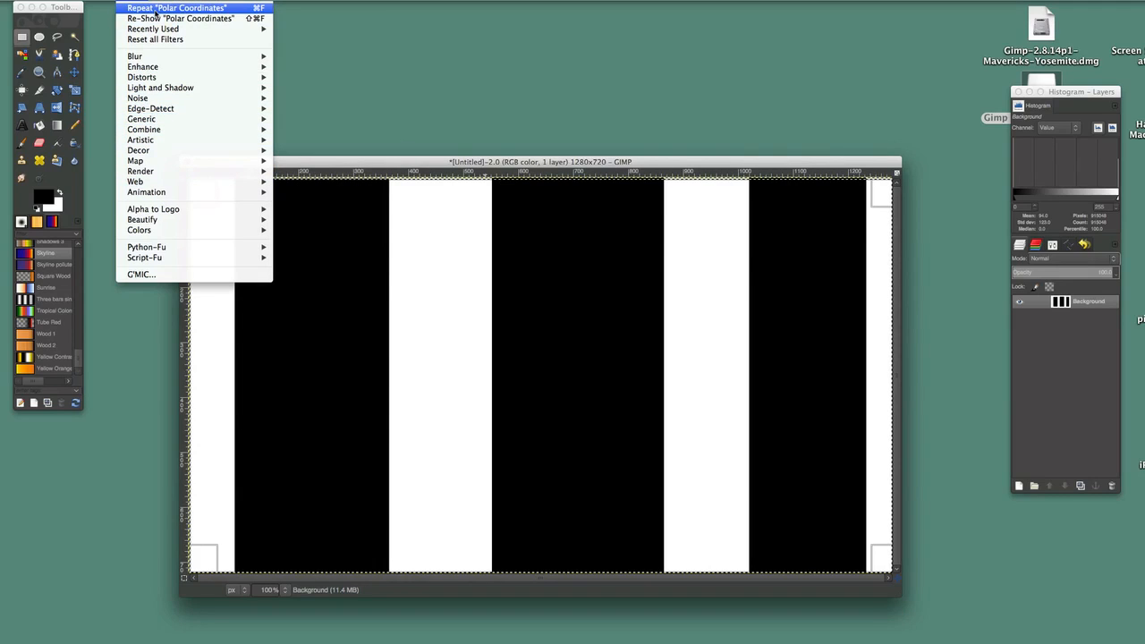
mouse_move(211, 70)
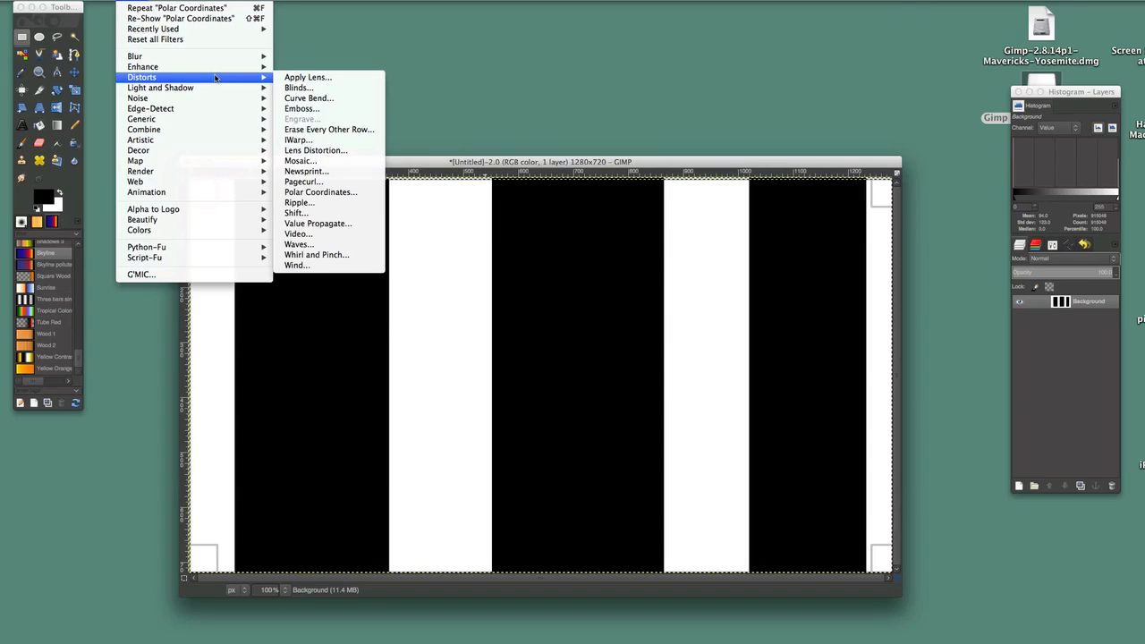
left_click(345, 195)
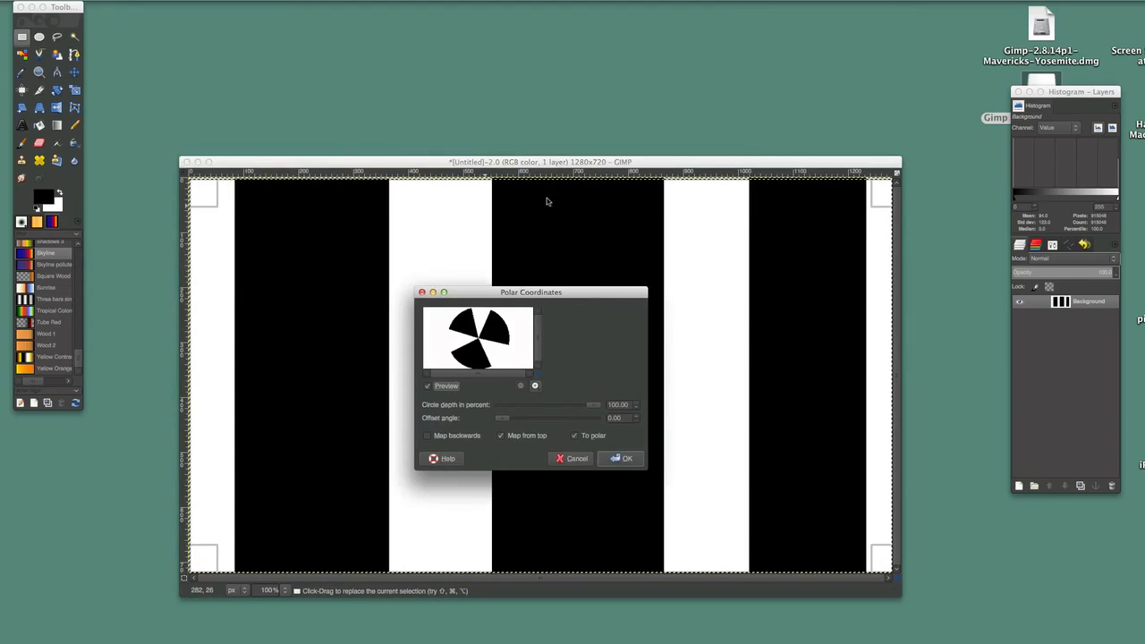
left_click(500, 437)
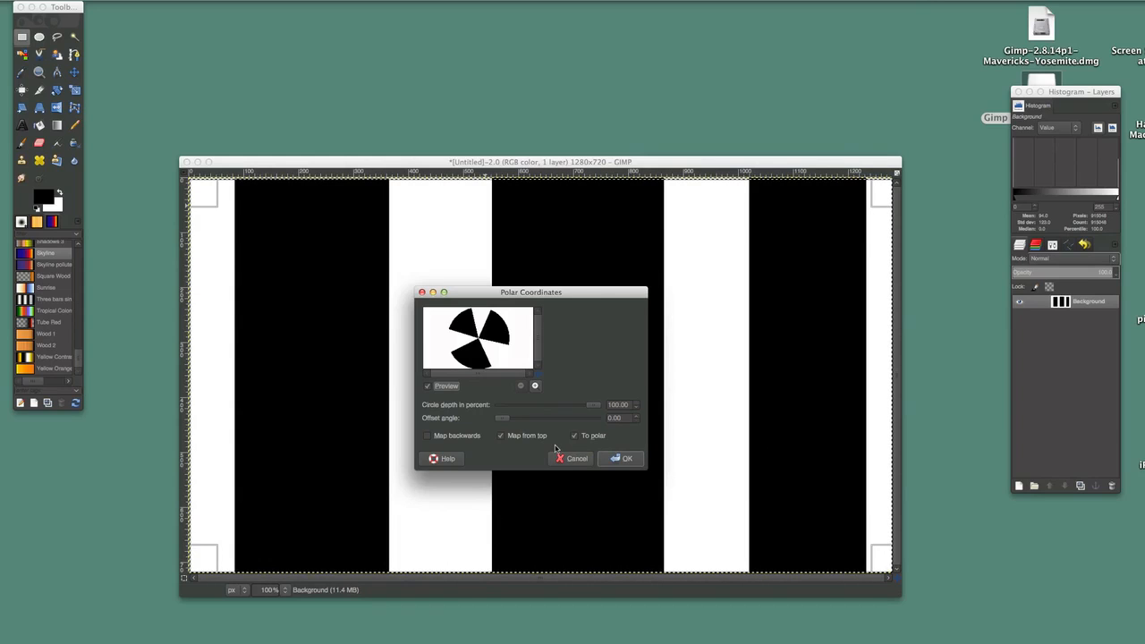
left_click(626, 459)
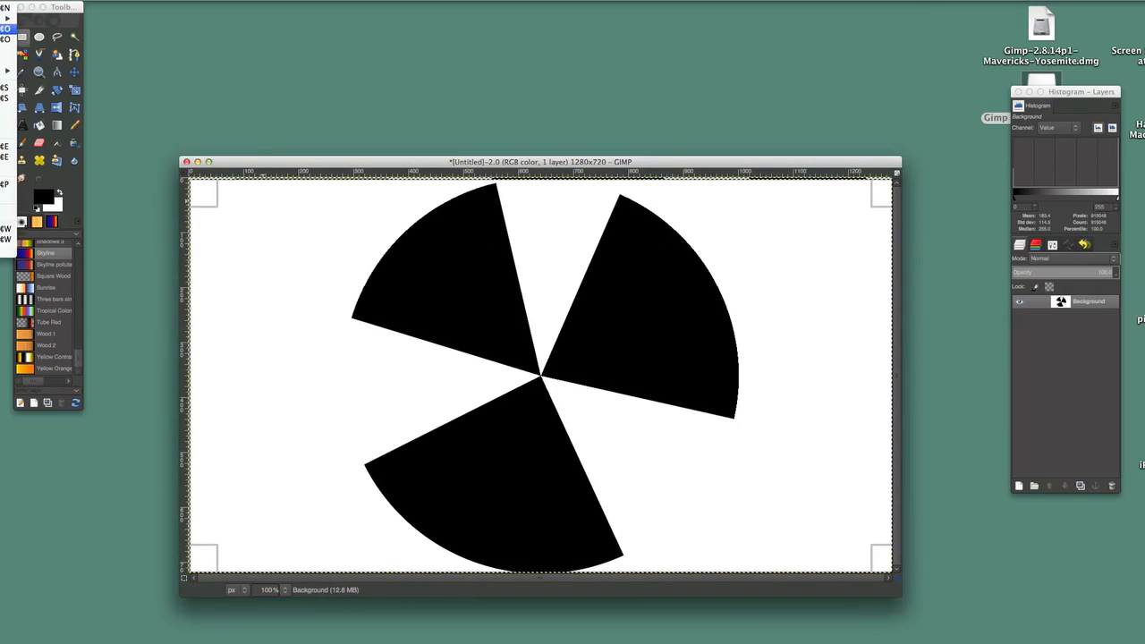
Step: Open the file Youtube End Slate copy.psd and move its window so the whole slate is in view
left_click(5, 28)
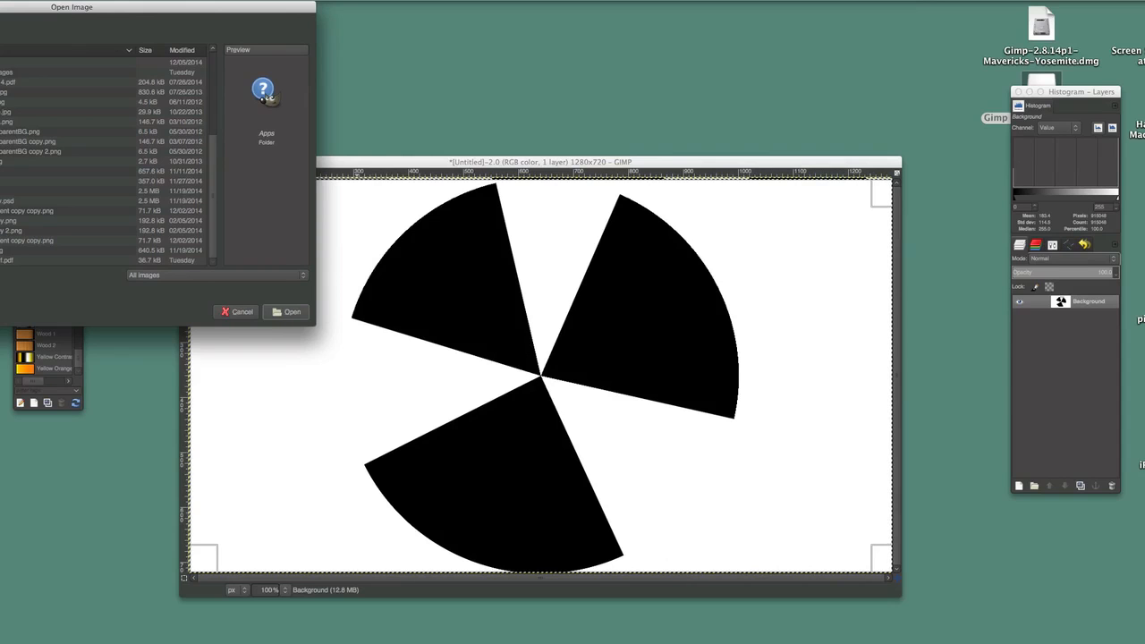
left_click(7, 201)
scroll(105, 162, "up", 1)
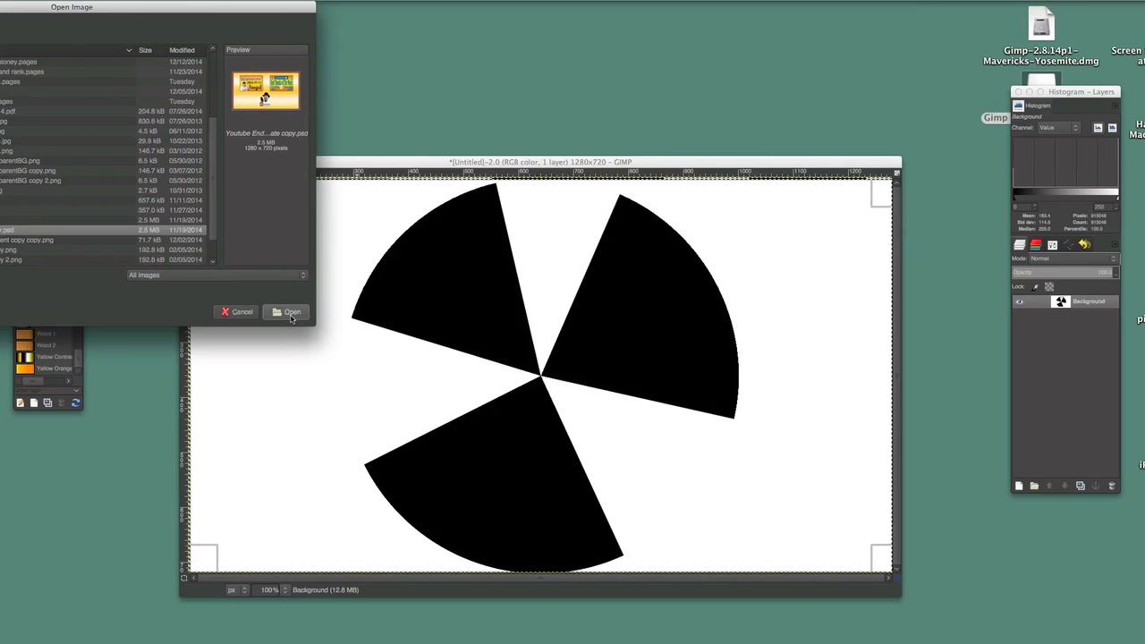
left_click(288, 312)
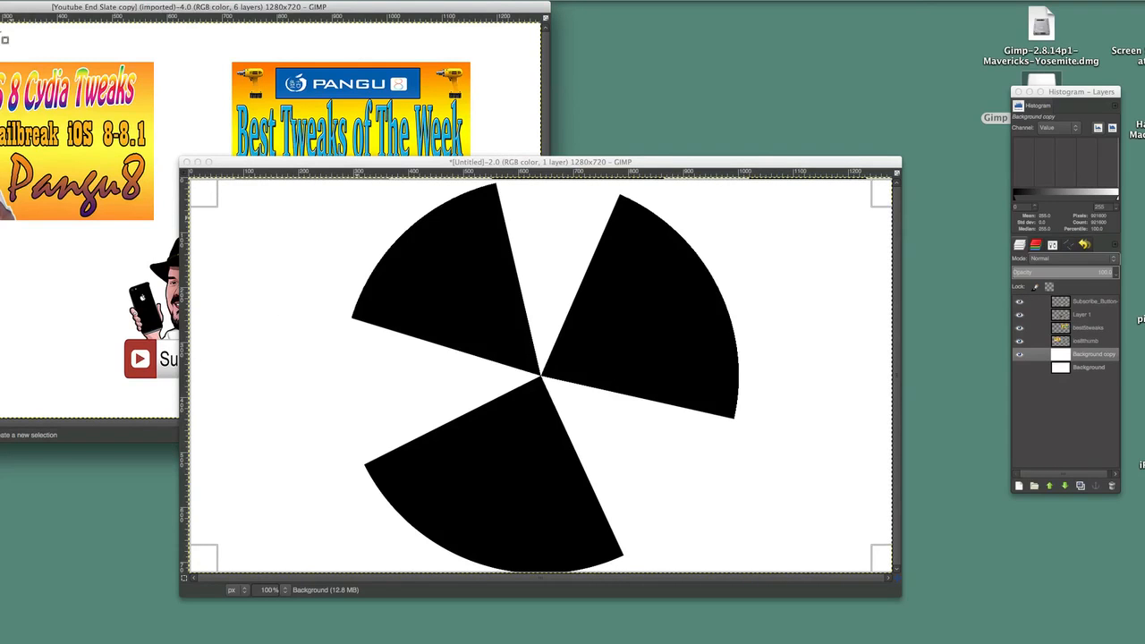
left_click_drag(2, 7, 308, 96)
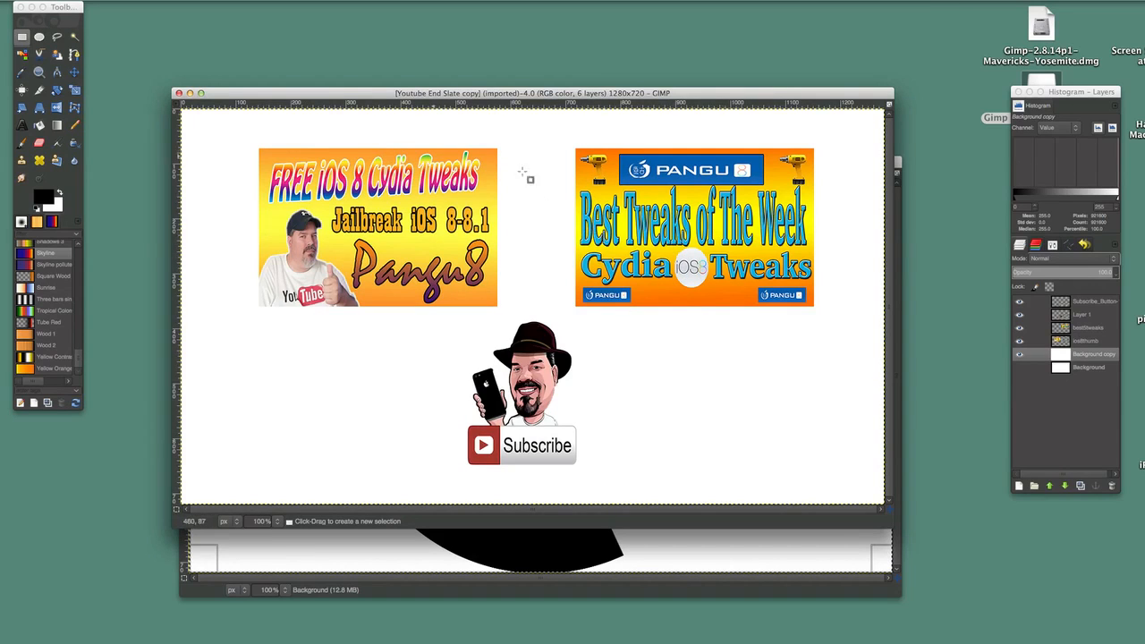
Step: Toggle the visibility of Layer 1 off and back on to check which part of the end slate it holds
left_click(1019, 316)
left_click(1019, 317)
left_click(1019, 317)
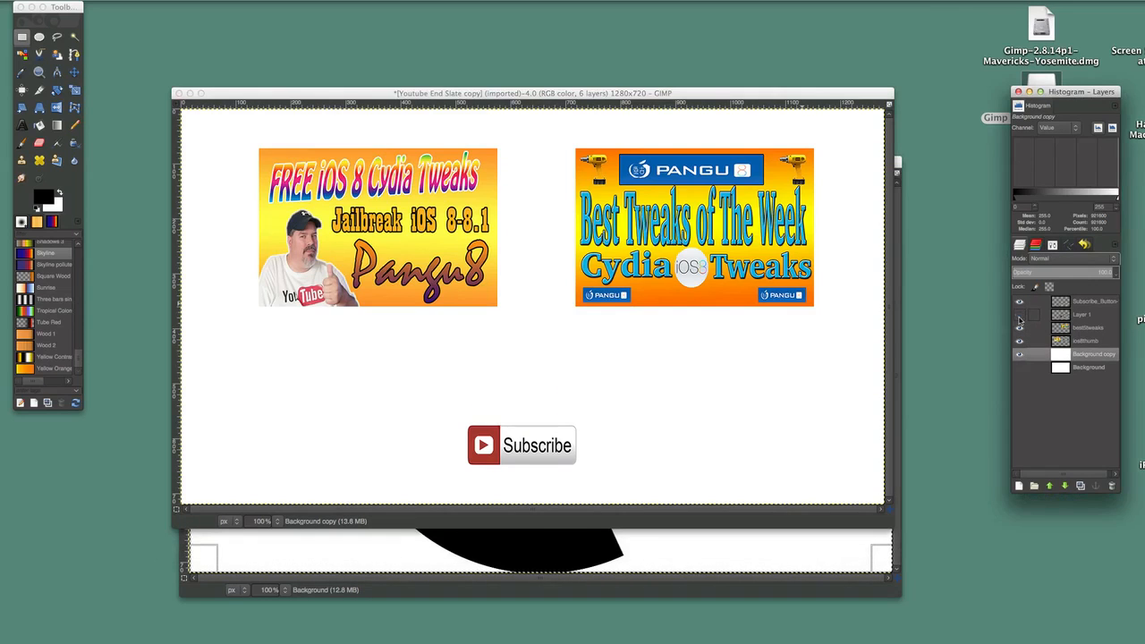
left_click(1020, 317)
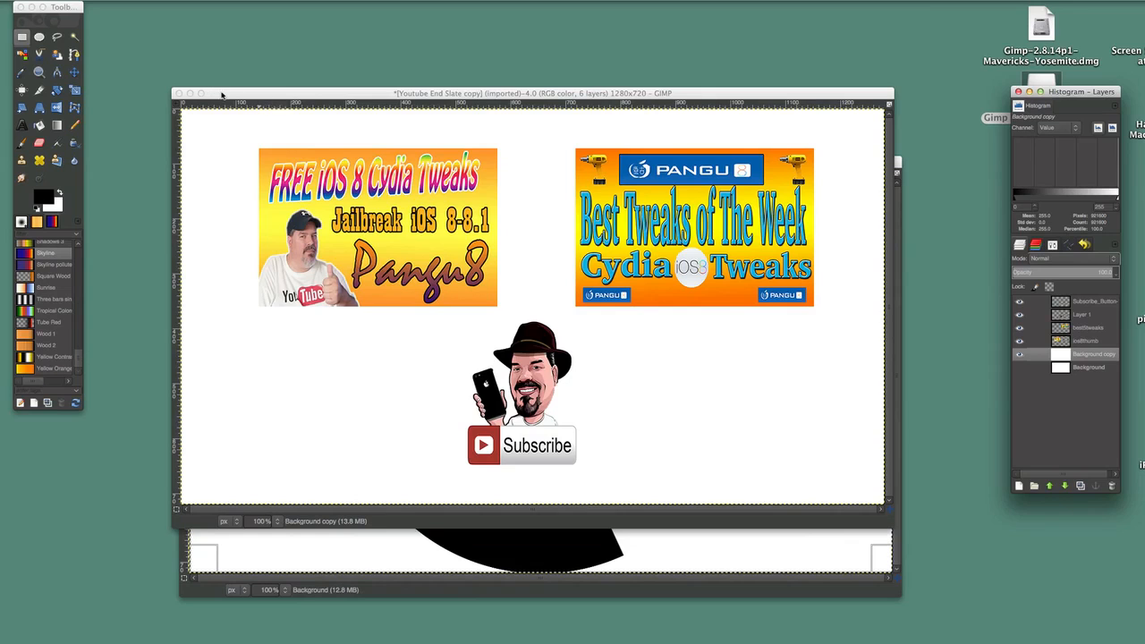
Step: Move the end slate window down out of the way and bring the black wedge image to the front
left_click_drag(223, 94, 219, 224)
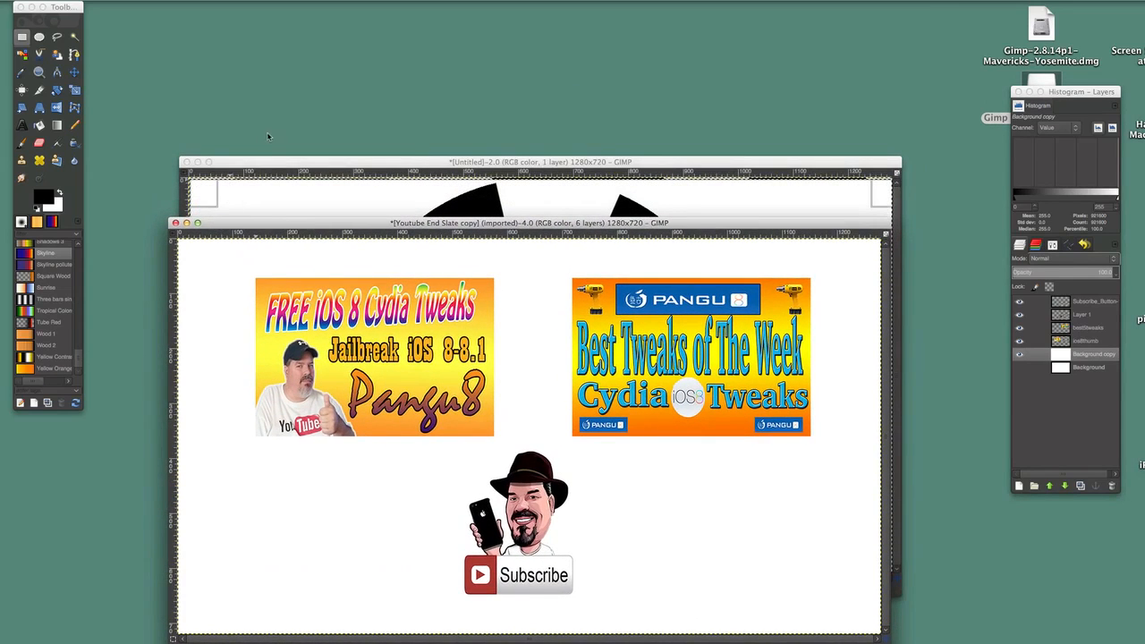
left_click(277, 161)
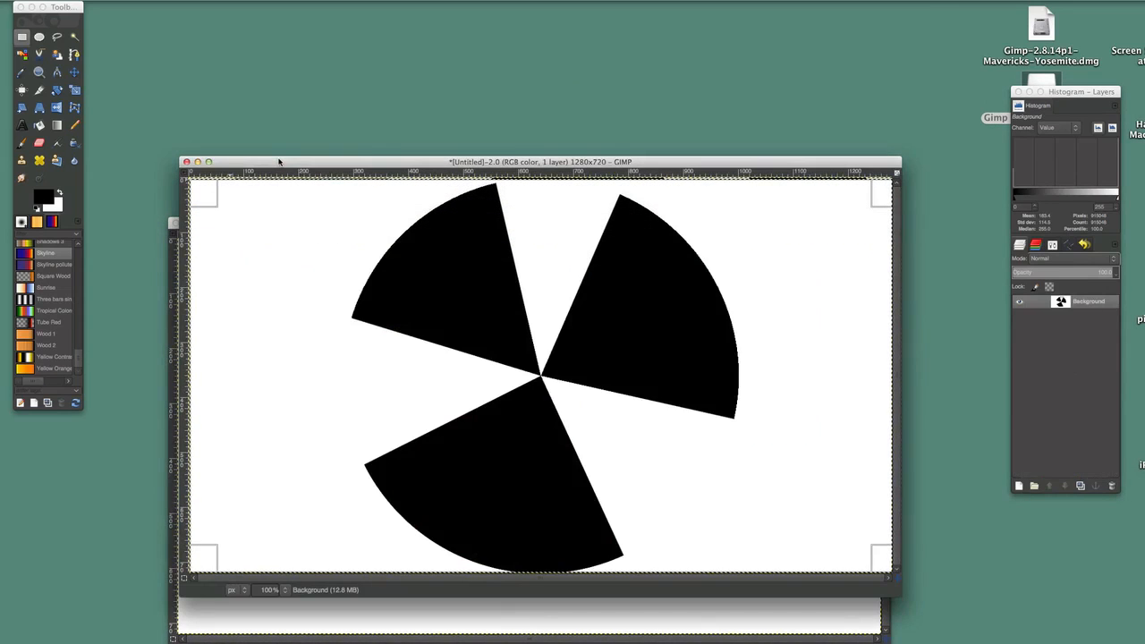